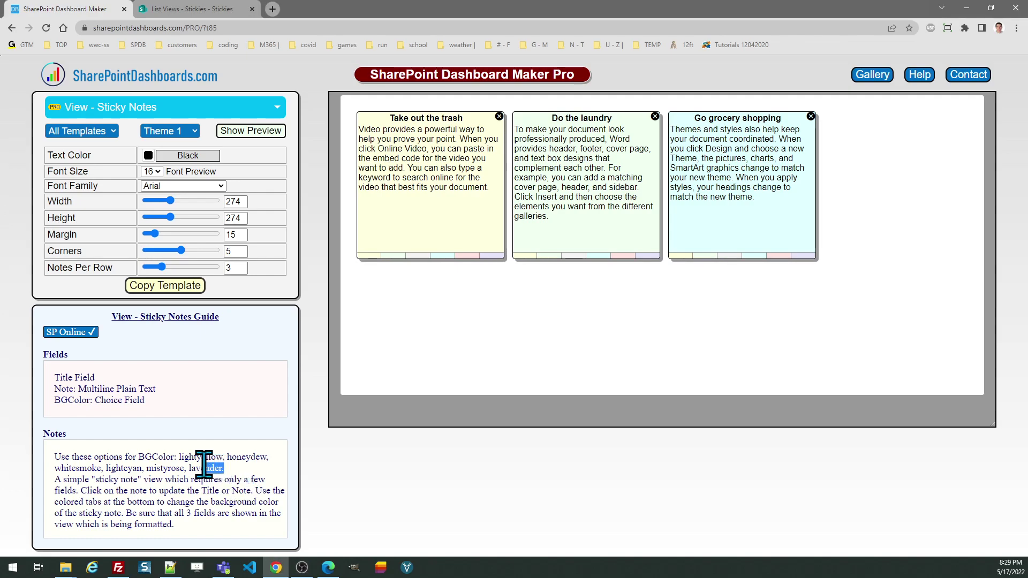
pyautogui.moveTo(223, 468); pyautogui.dragTo(54, 458)
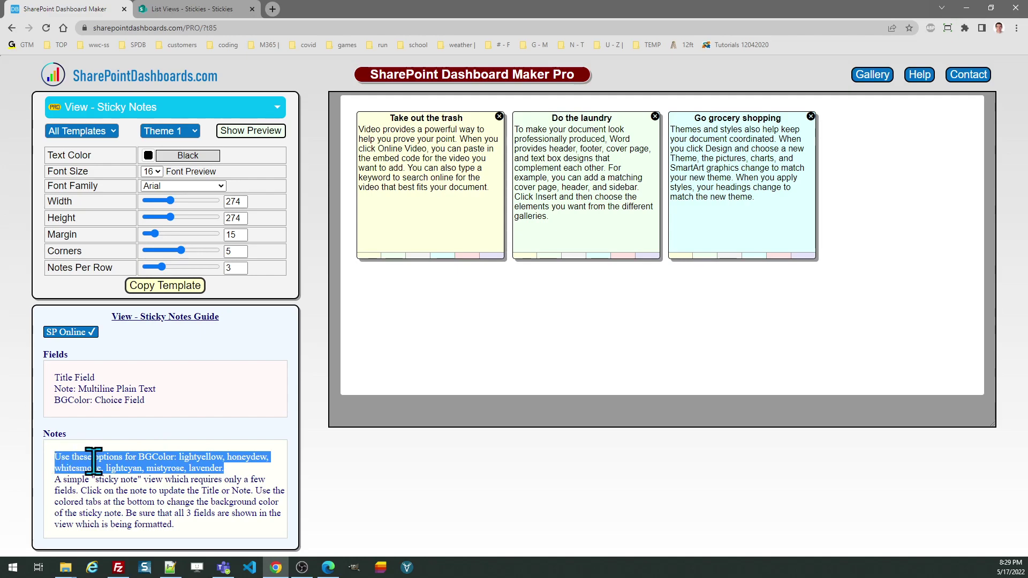
pyautogui.click(298, 461)
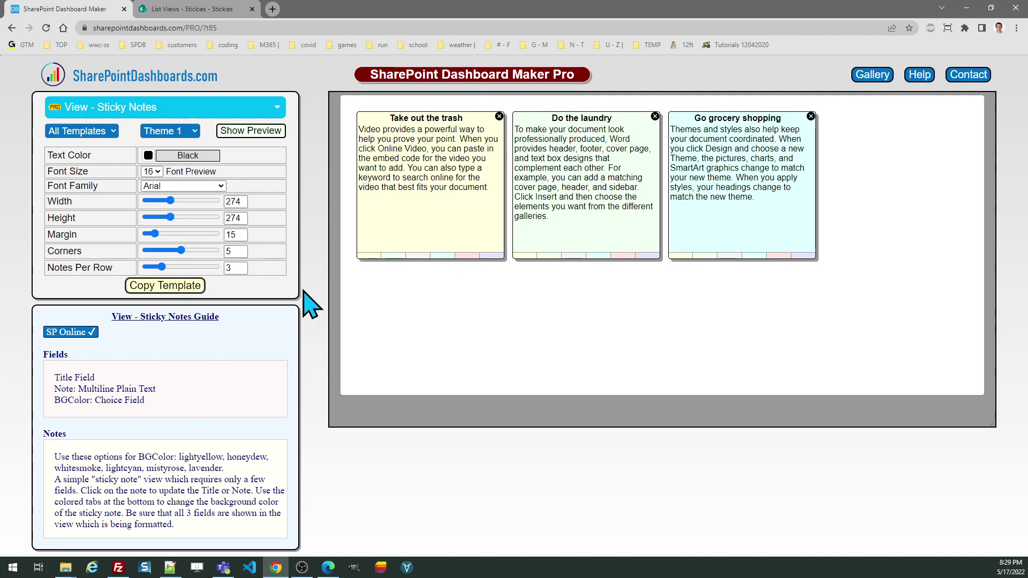
pyautogui.click(190, 131)
pyautogui.click(184, 151)
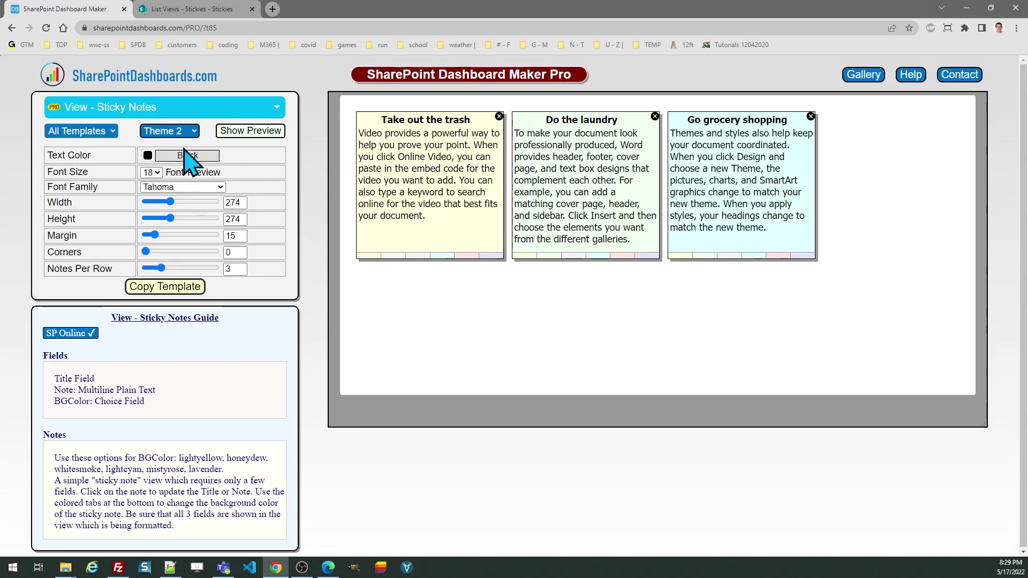
pyautogui.click(187, 132)
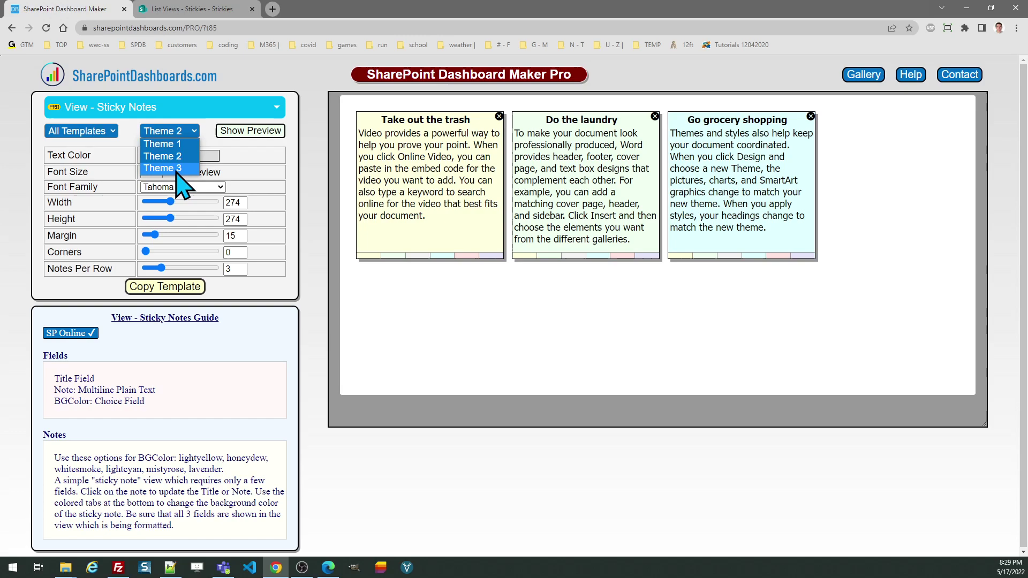
pyautogui.click(176, 169)
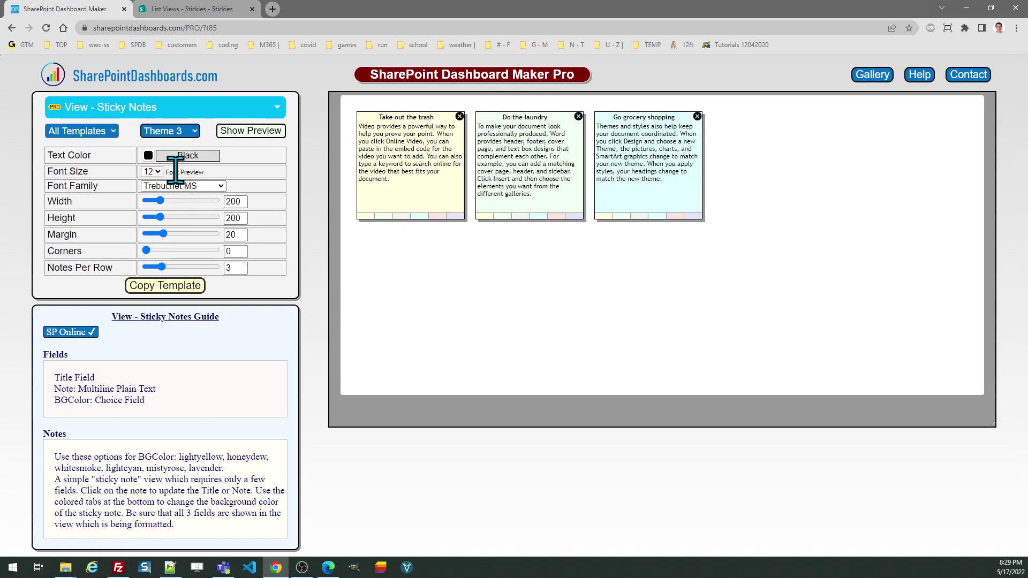
pyautogui.click(182, 142)
pyautogui.click(179, 145)
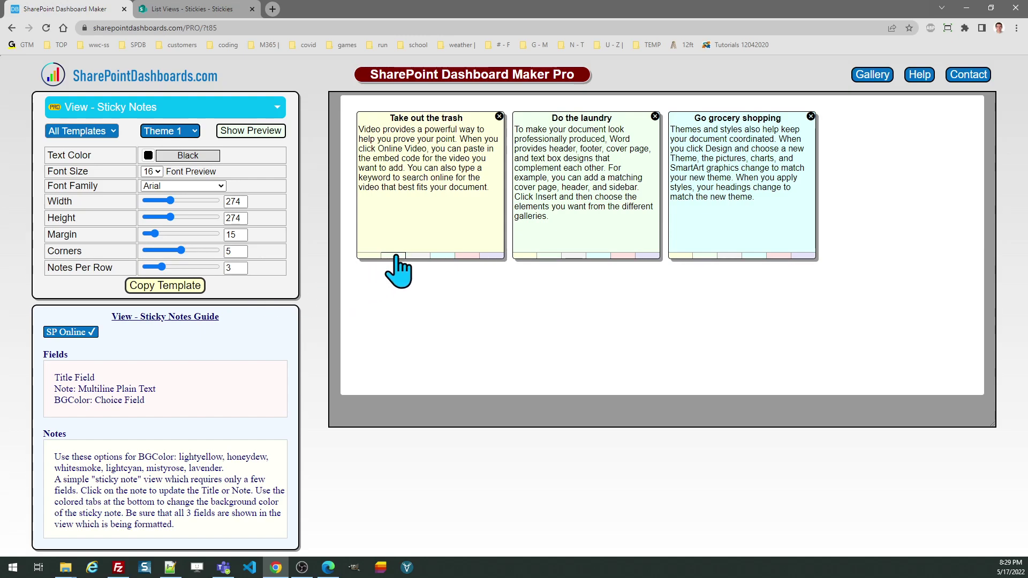
# Step: Try honeydew, mistyrose and lavender backgrounds on the Take out the trash note
pyautogui.click(418, 256)
pyautogui.click(478, 256)
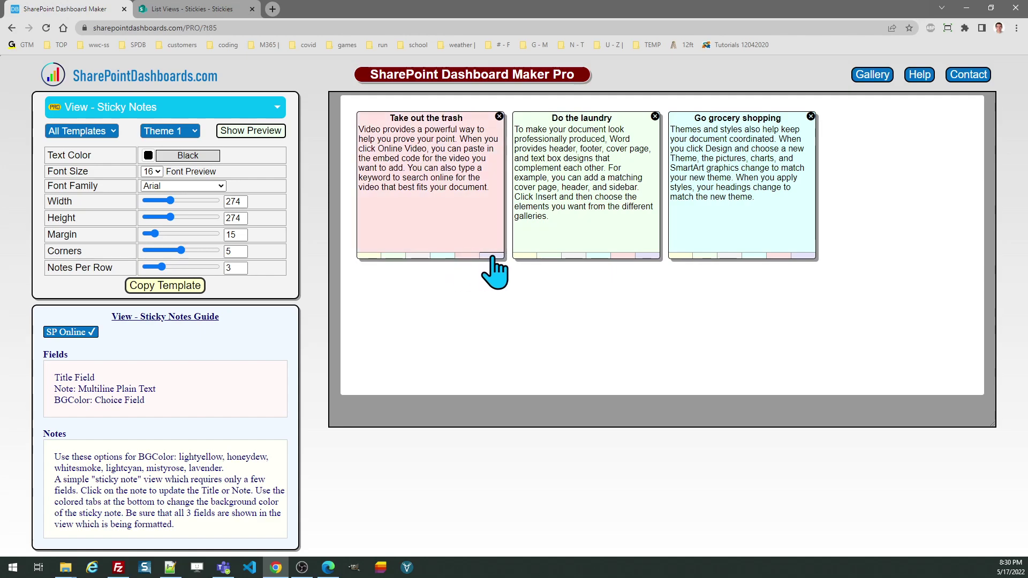
pyautogui.click(490, 256)
pyautogui.click(398, 256)
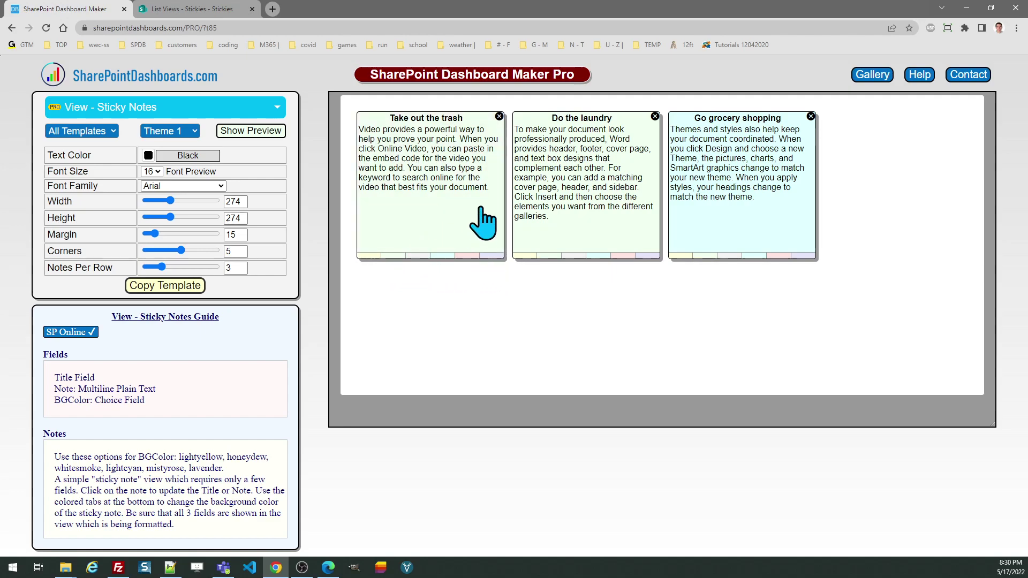
# Step: Test the note's delete icon, dismiss the notice, then give it a whitesmoke background
pyautogui.click(499, 117)
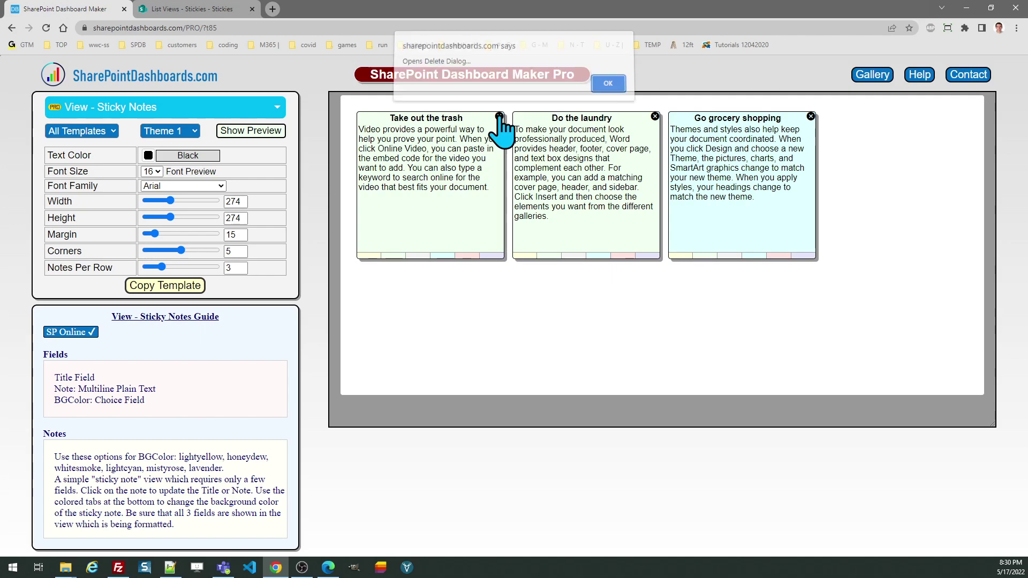
pyautogui.click(604, 87)
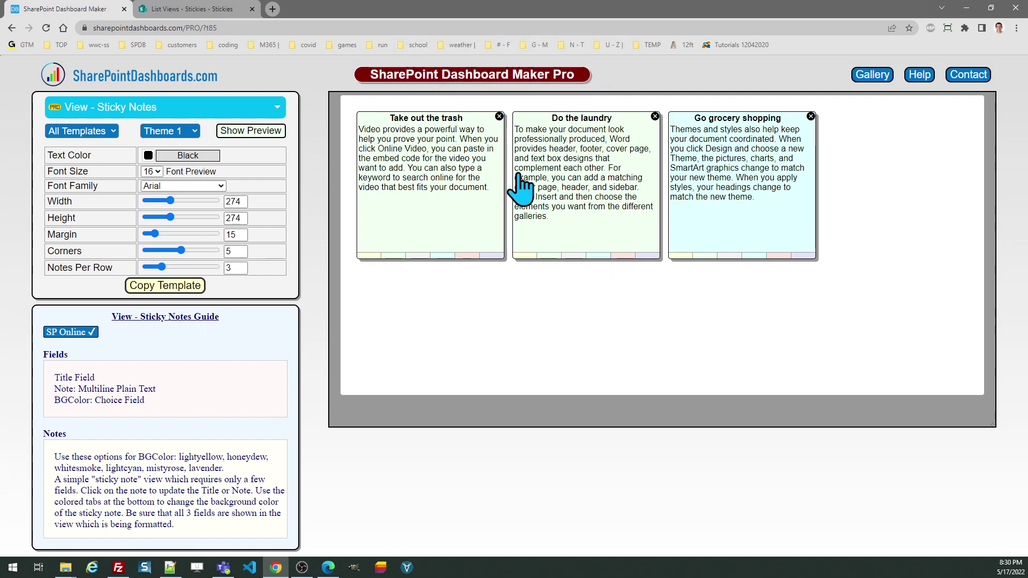
pyautogui.click(415, 256)
# Step: Preview the notes in Theme 2, then return them to Theme 1
pyautogui.click(185, 131)
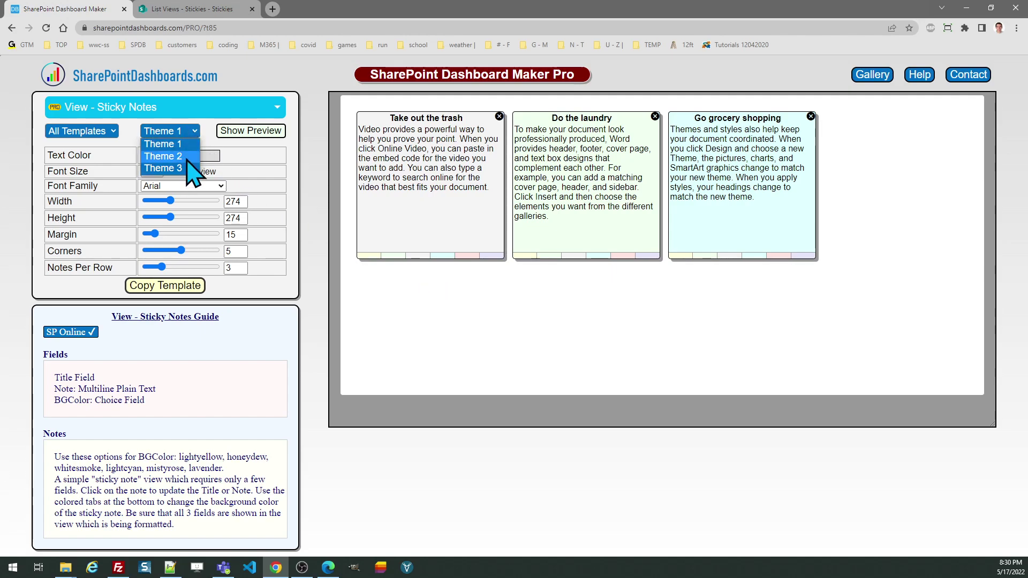
pyautogui.click(166, 156)
pyautogui.click(186, 131)
pyautogui.click(163, 144)
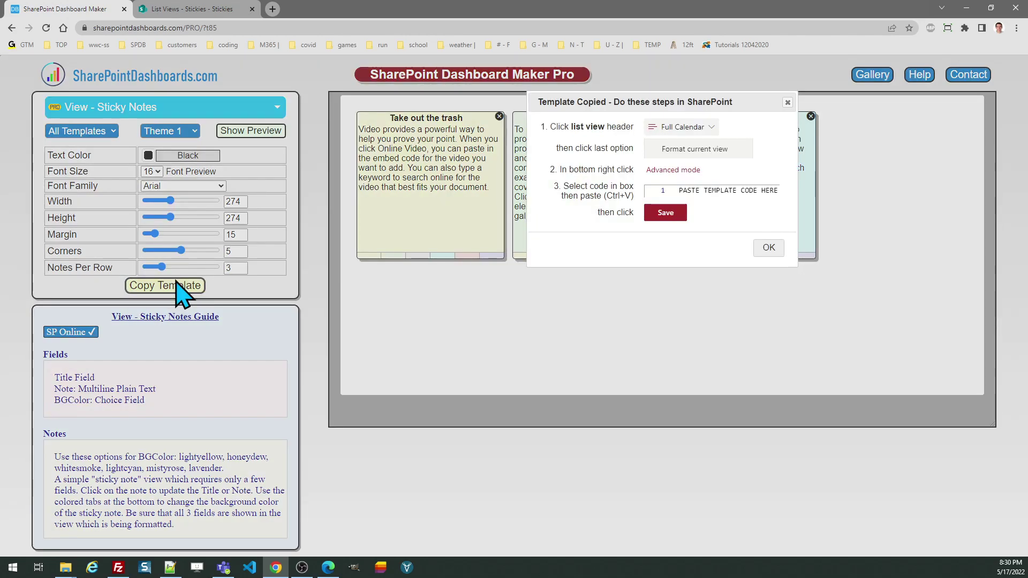
# Step: Copy the sticky notes template code and go to the SharePoint Stickies list
pyautogui.click(178, 292)
pyautogui.click(764, 245)
pyautogui.click(200, 6)
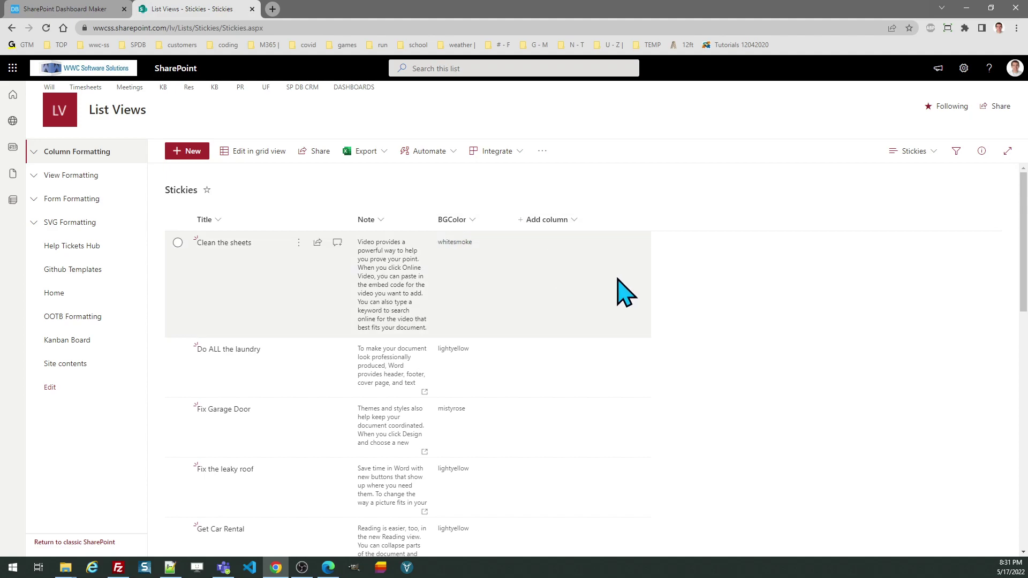
# Step: Replace the Stickies view's formatting JSON with the copied template in Advanced mode and save it
pyautogui.click(913, 152)
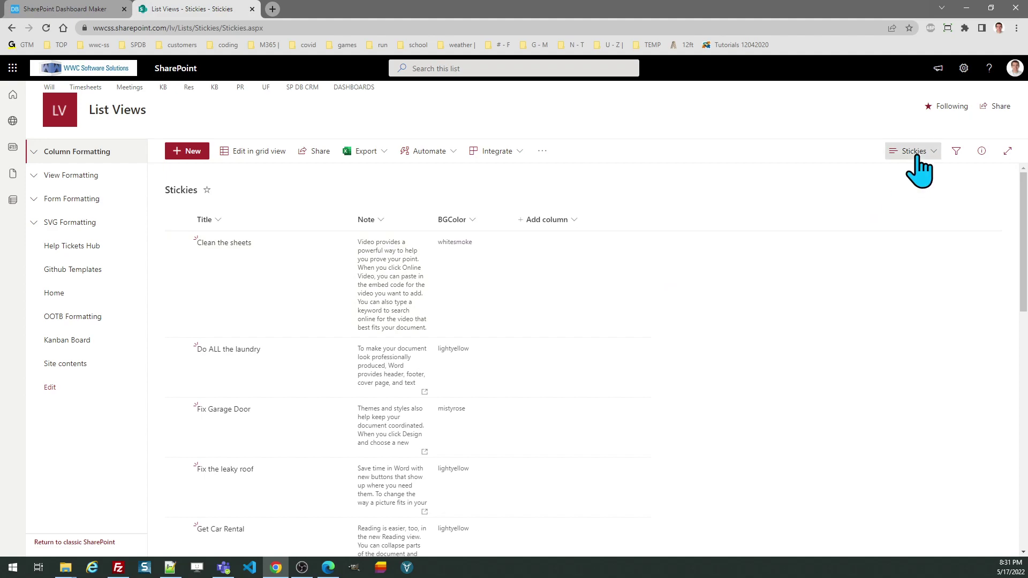
pyautogui.click(938, 367)
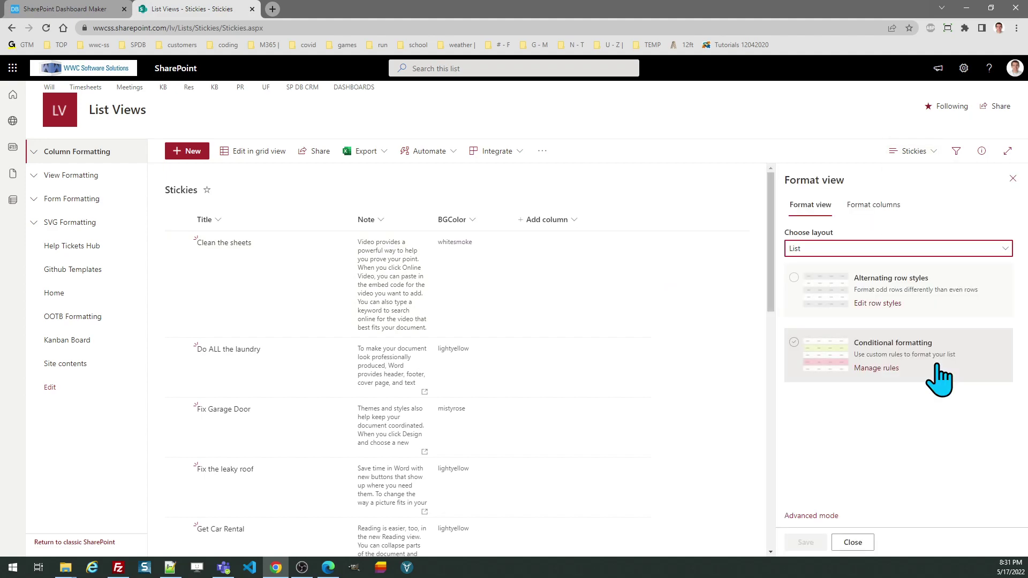
pyautogui.click(818, 517)
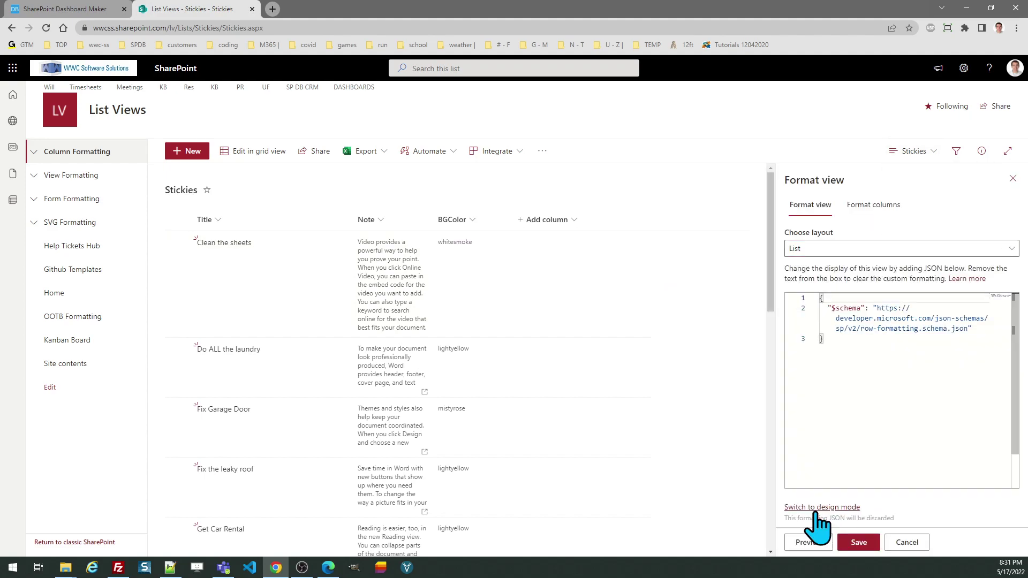
pyautogui.click(839, 392)
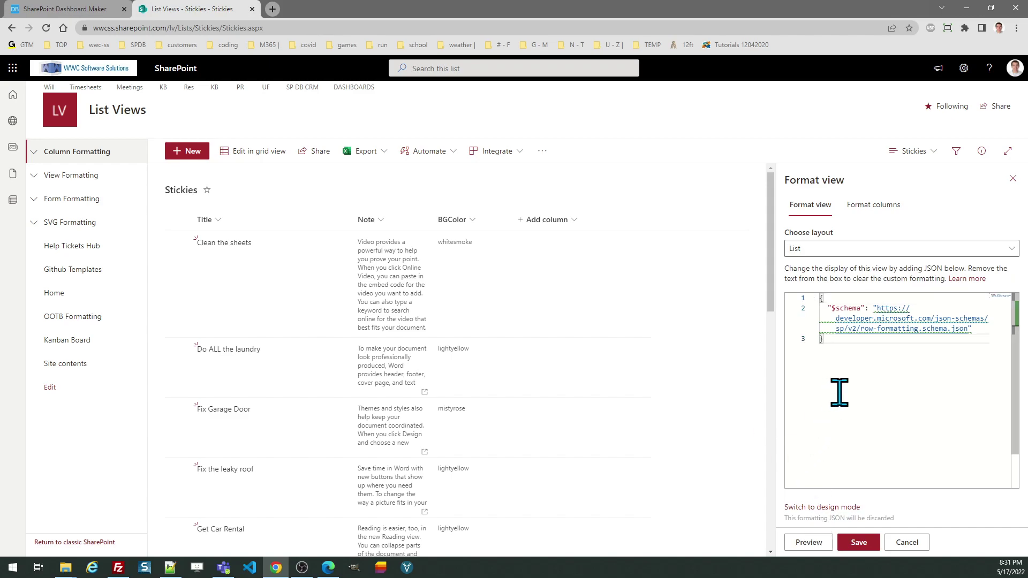
pyautogui.hotkey('ctrl', 'a')
pyautogui.hotkey('ctrl', 'v')
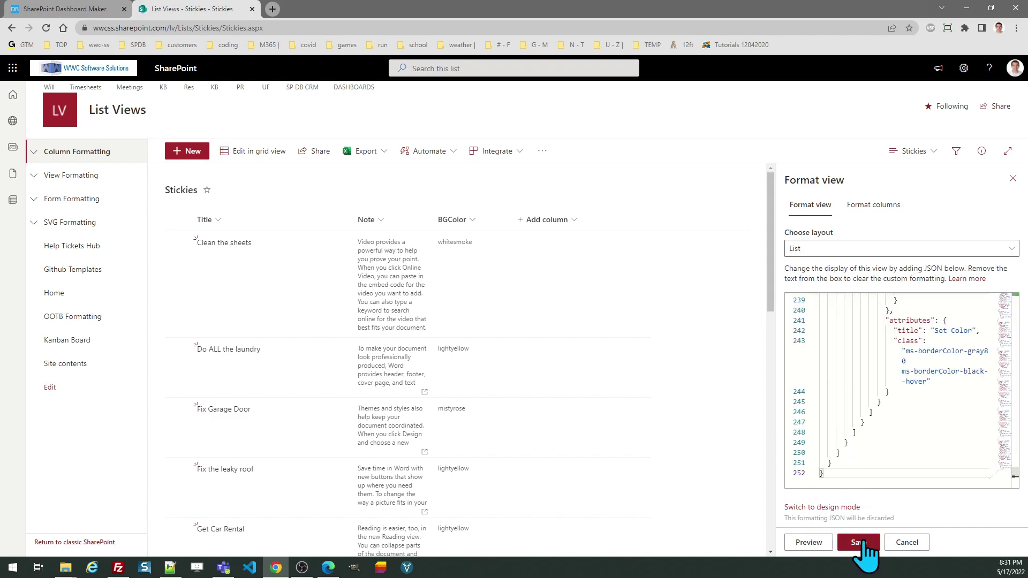
pyautogui.click(859, 543)
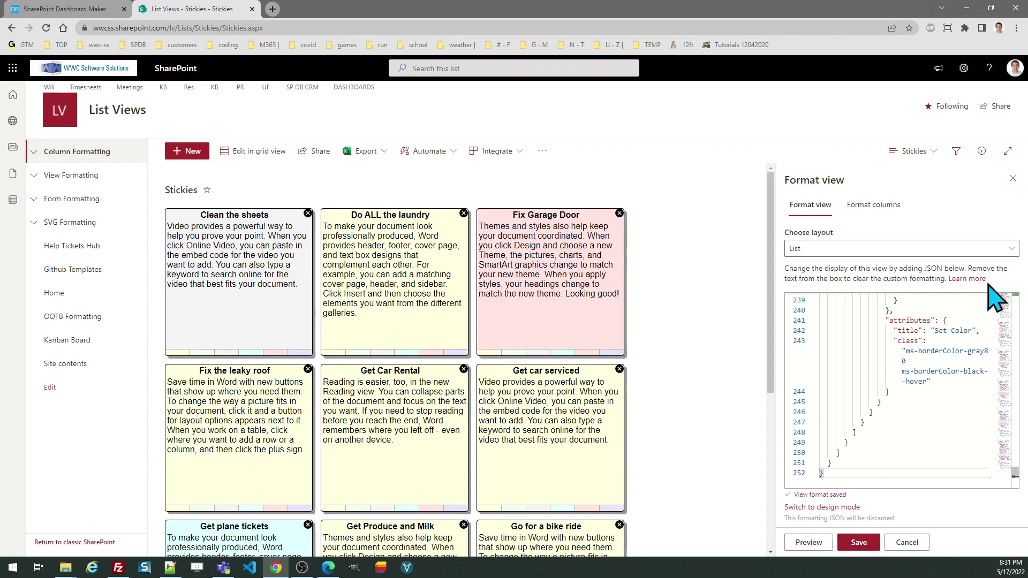
pyautogui.click(1013, 179)
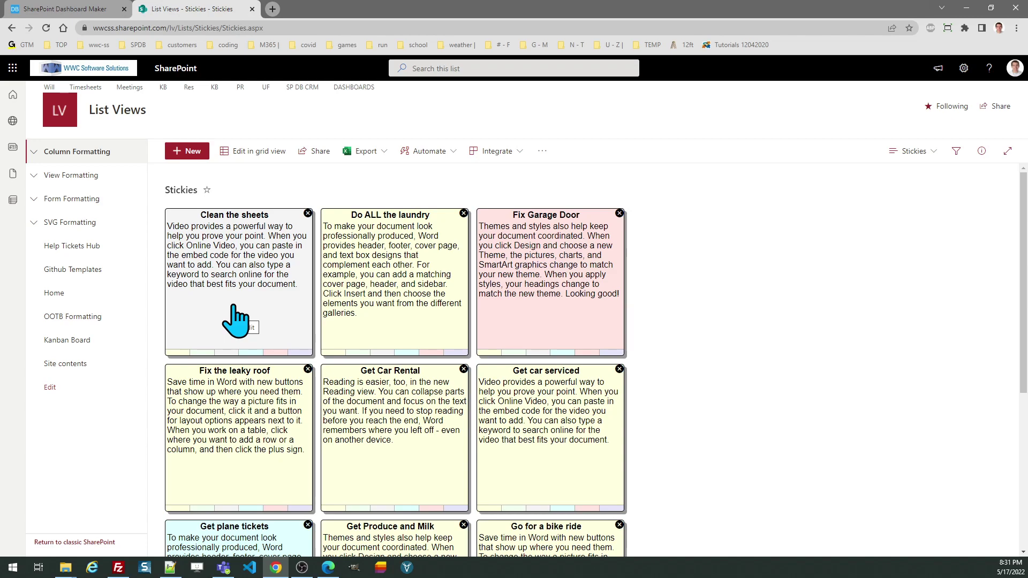
# Step: Append 'QUICK UPDATE' to the Clean the sheets item's Note and save it
pyautogui.click(258, 276)
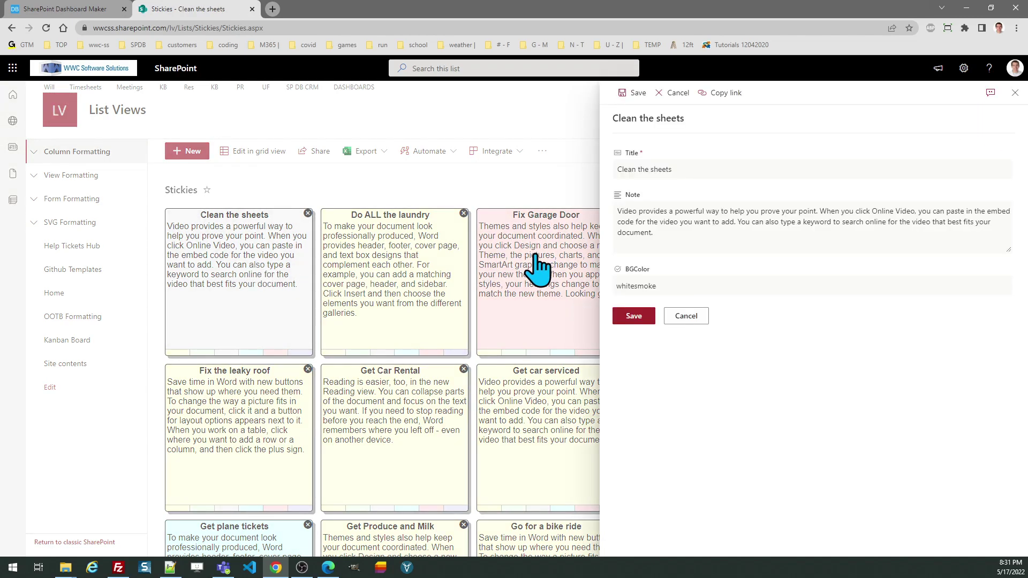
pyautogui.click(675, 235)
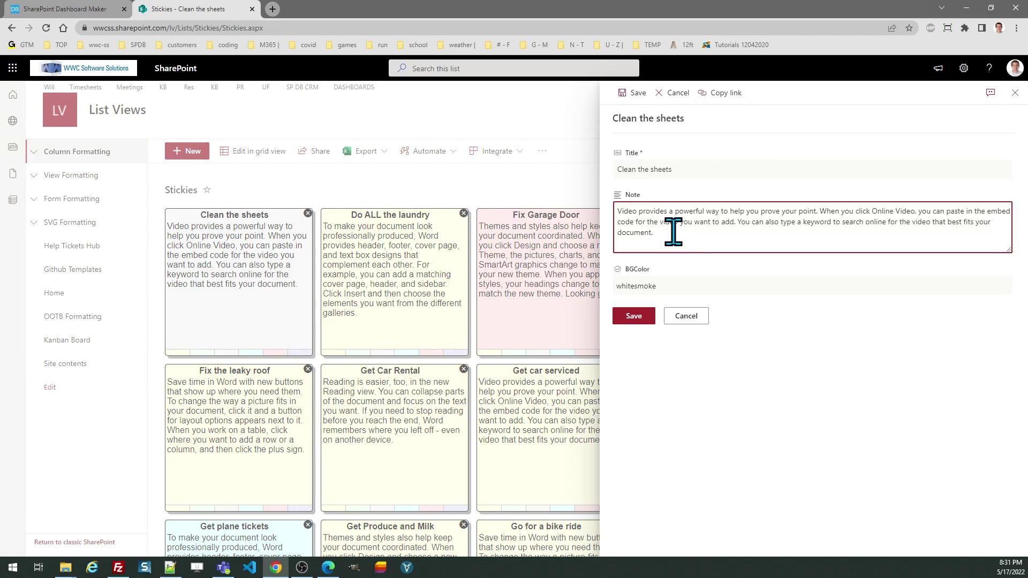
pyautogui.write('QUICK UPDATE')
pyautogui.click(640, 322)
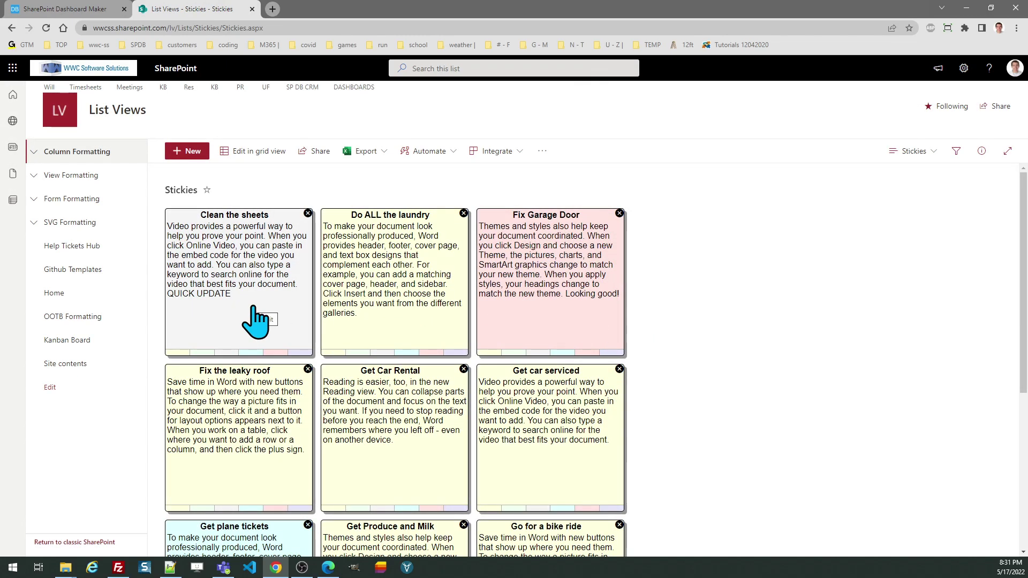
# Step: Try yellow, cyan, then pink on Clean the sheets; cancel deleting the Get Car Rental card
pyautogui.click(179, 352)
pyautogui.click(249, 354)
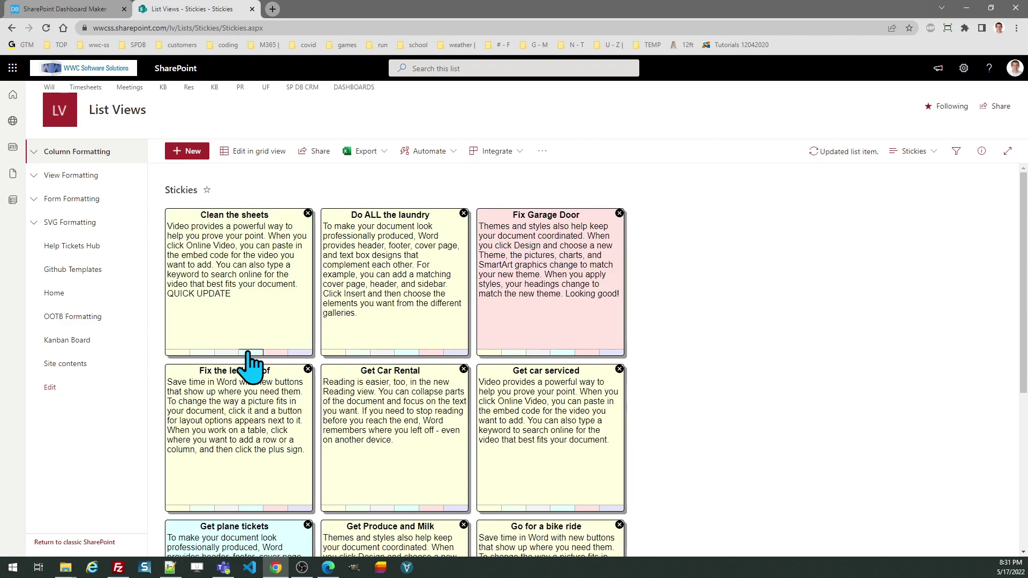
pyautogui.click(272, 352)
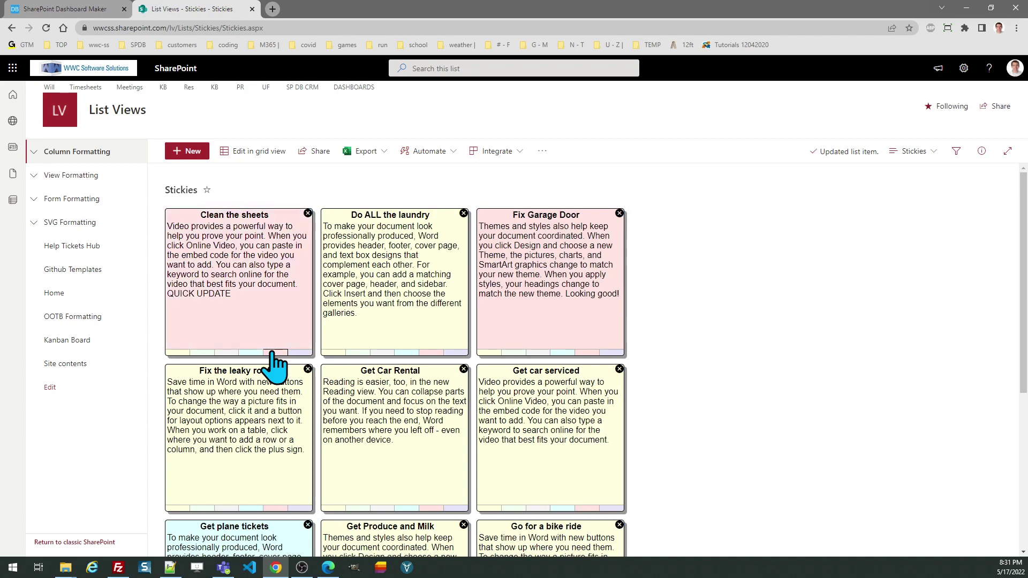
pyautogui.click(464, 369)
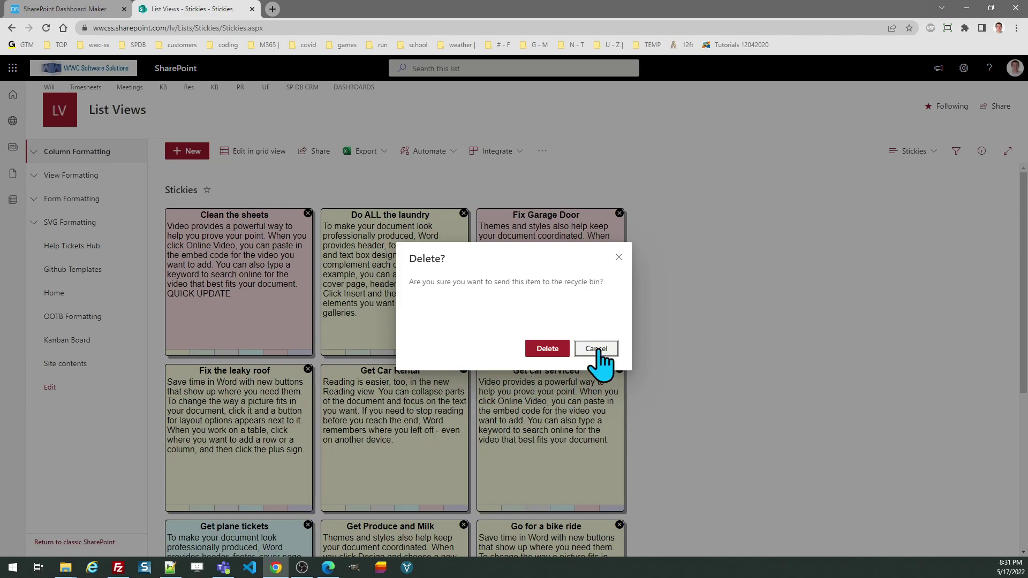
pyautogui.click(596, 349)
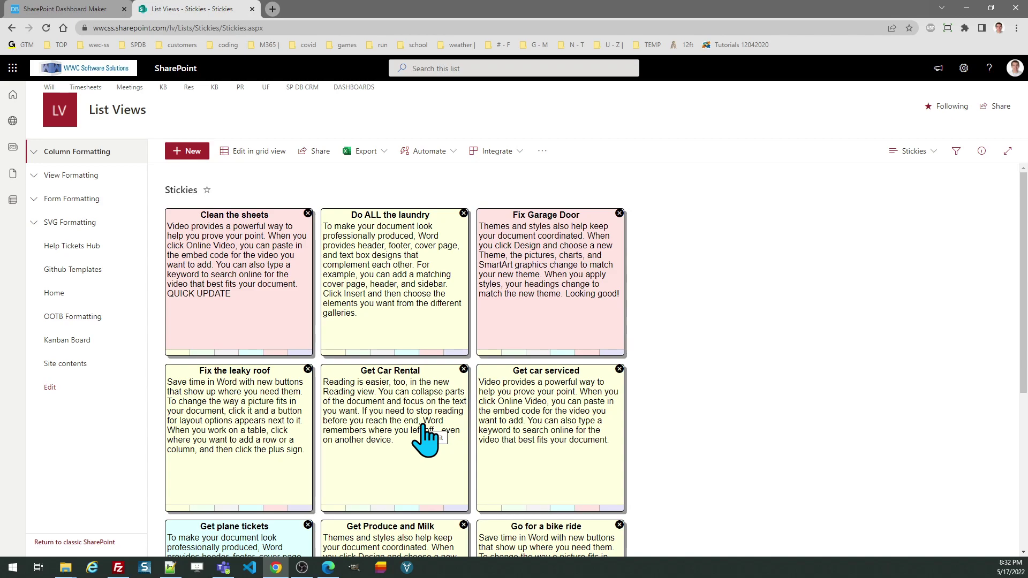
# Step: Return to the SharePoint Dashboard Maker sticky notes template page
pyautogui.click(83, 9)
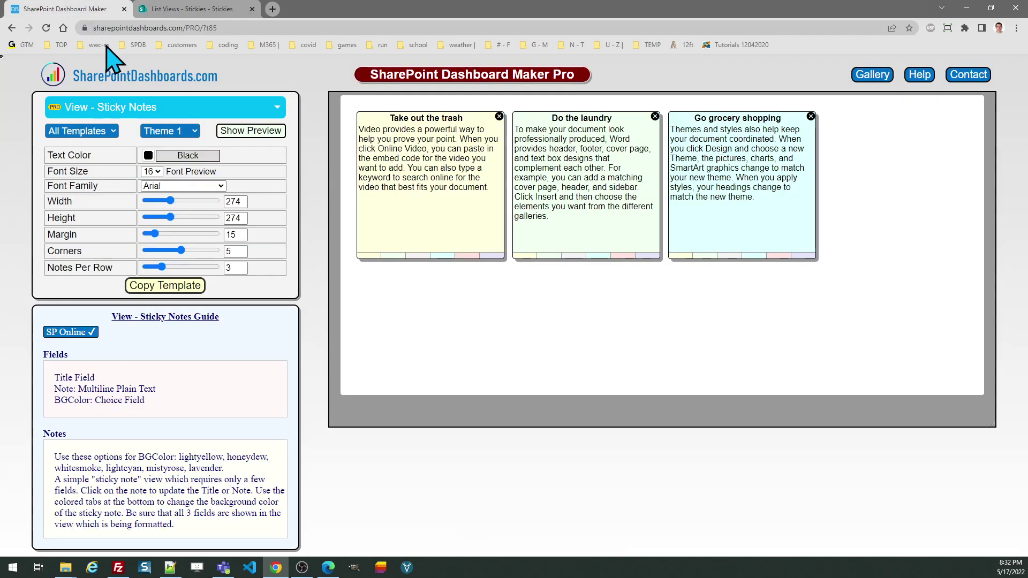